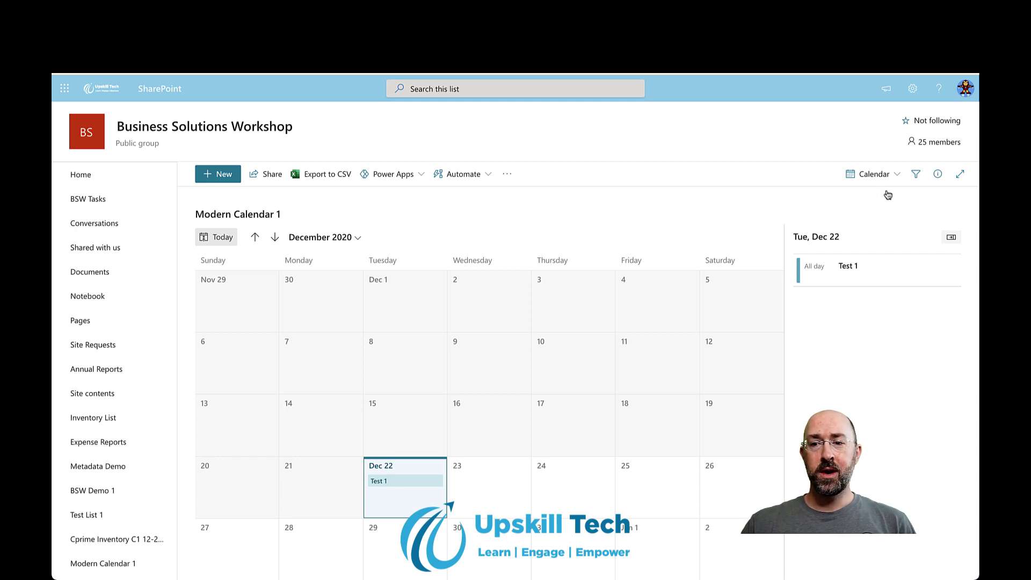
# - Switch the list to All Items and start a new view of type Calendar
pyautogui.click(884, 174)
pyautogui.click(875, 218)
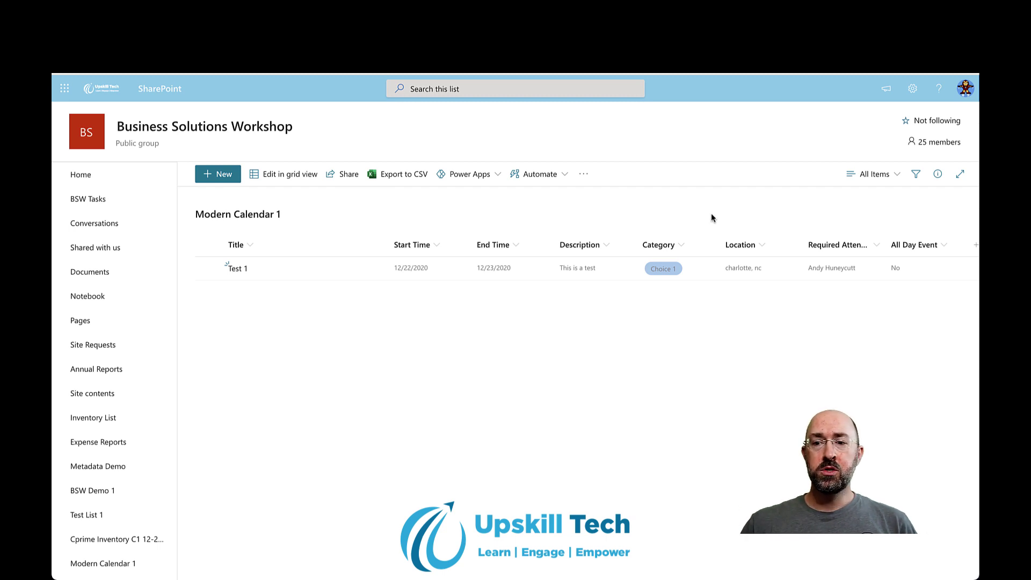
pyautogui.click(873, 175)
pyautogui.click(874, 296)
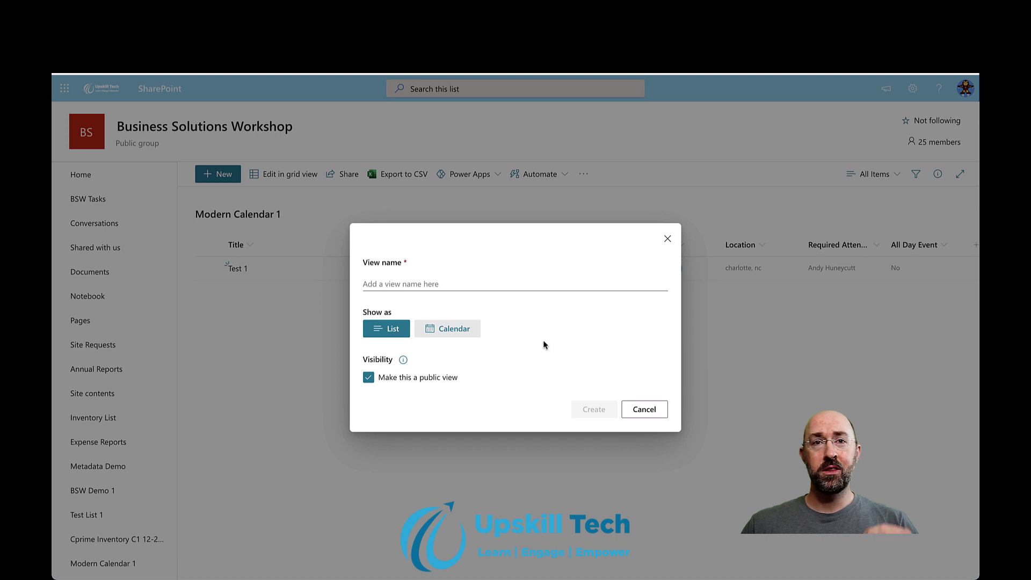
pyautogui.click(466, 330)
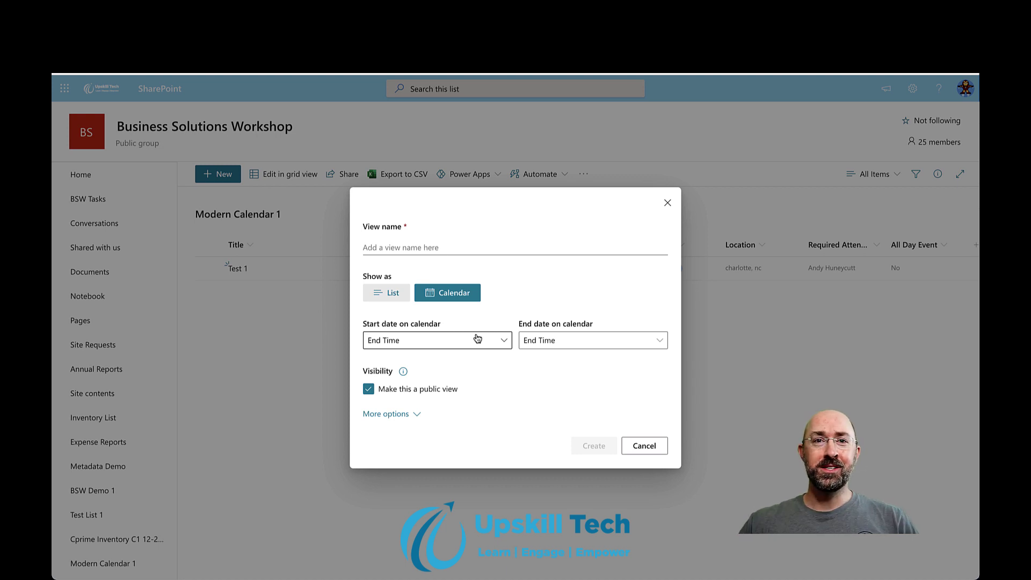
# - Use Start Time as the calendar start date and review the item title field options
pyautogui.click(477, 339)
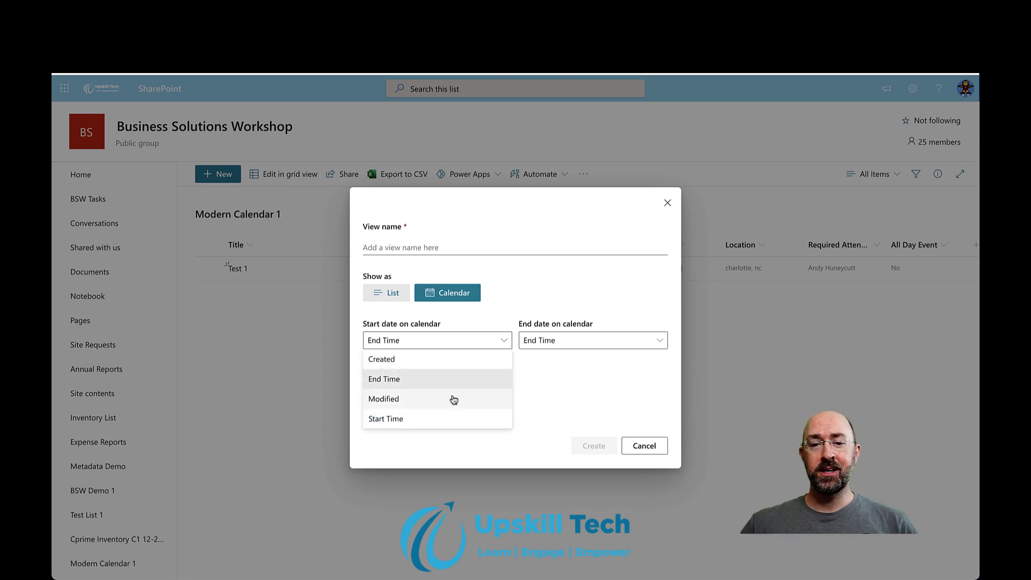
pyautogui.click(447, 418)
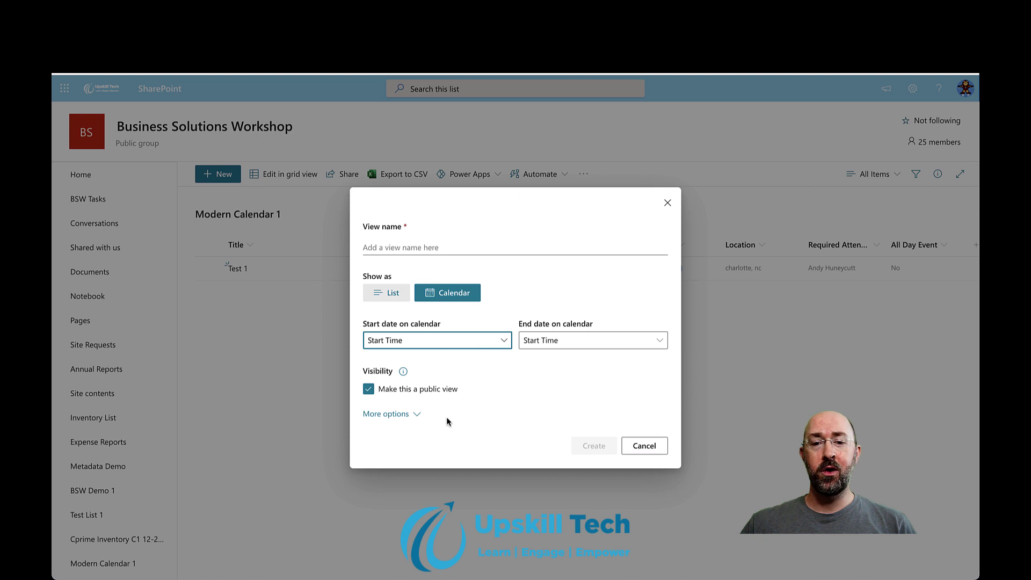
pyautogui.click(409, 415)
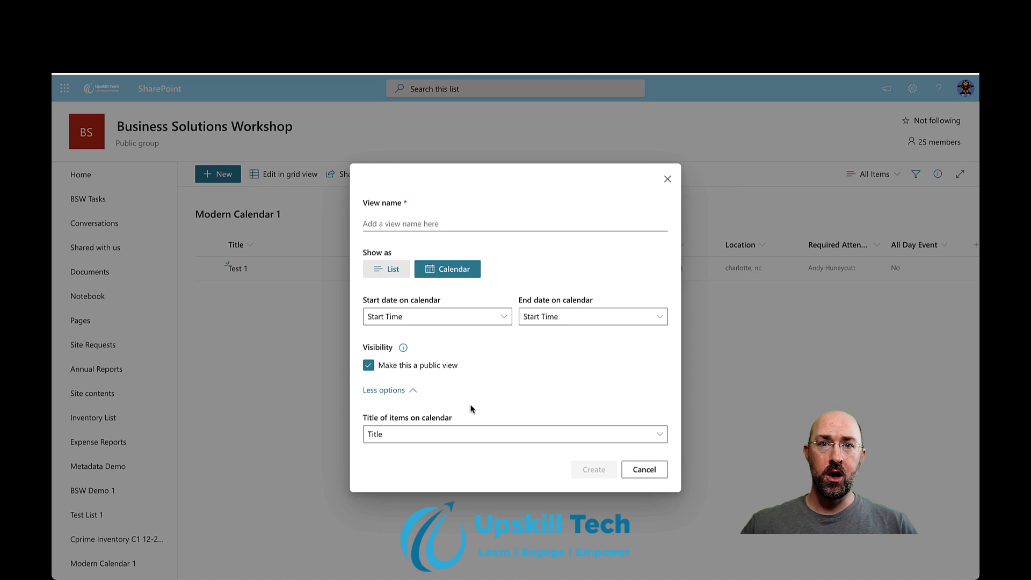
pyautogui.click(486, 434)
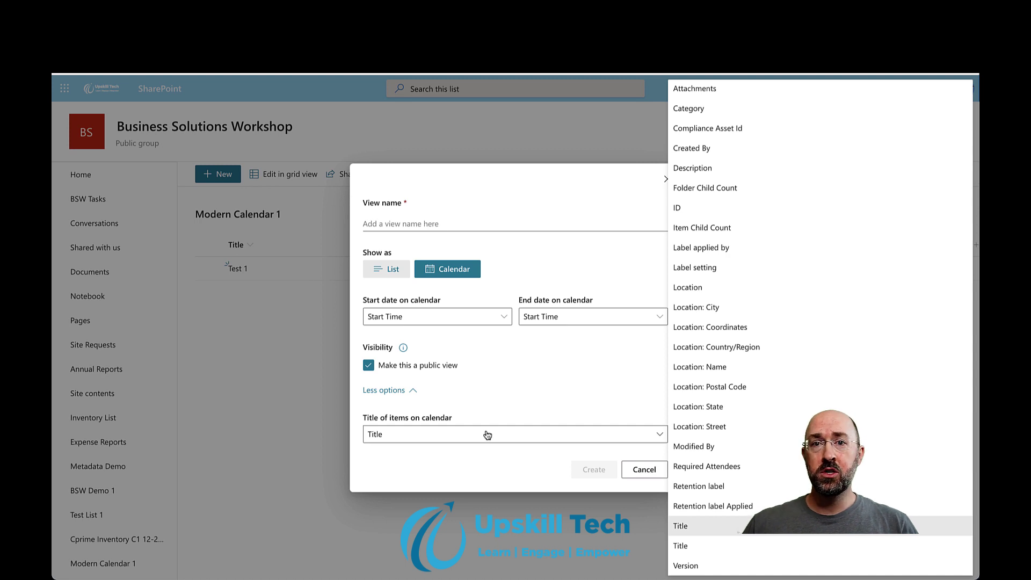
# - Keep Title for item titles, create the view 'Calendar 2', and open Test 1's details
pyautogui.click(516, 401)
pyautogui.click(426, 223)
pyautogui.write('Cale')
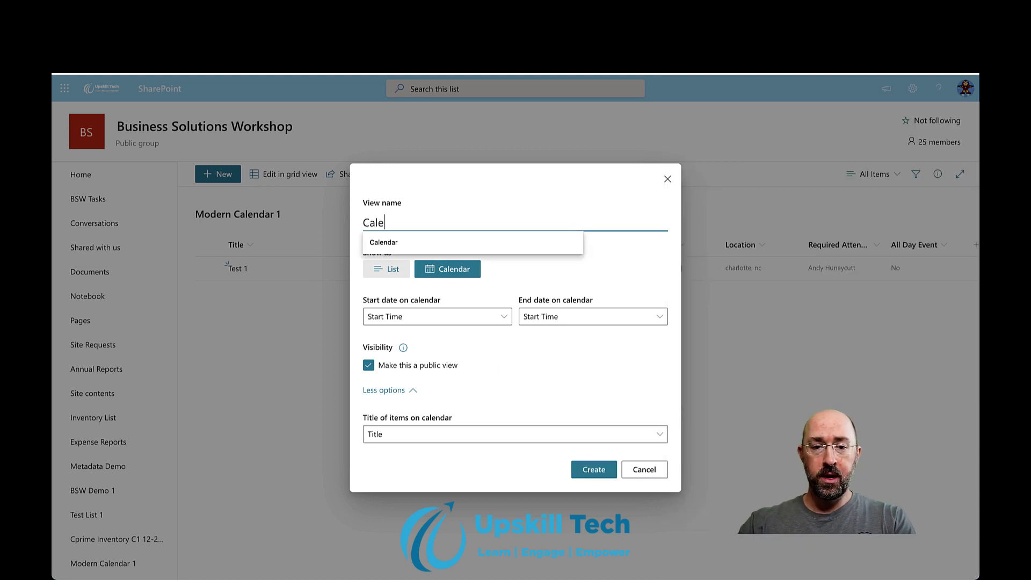
pyautogui.write('ndar 2')
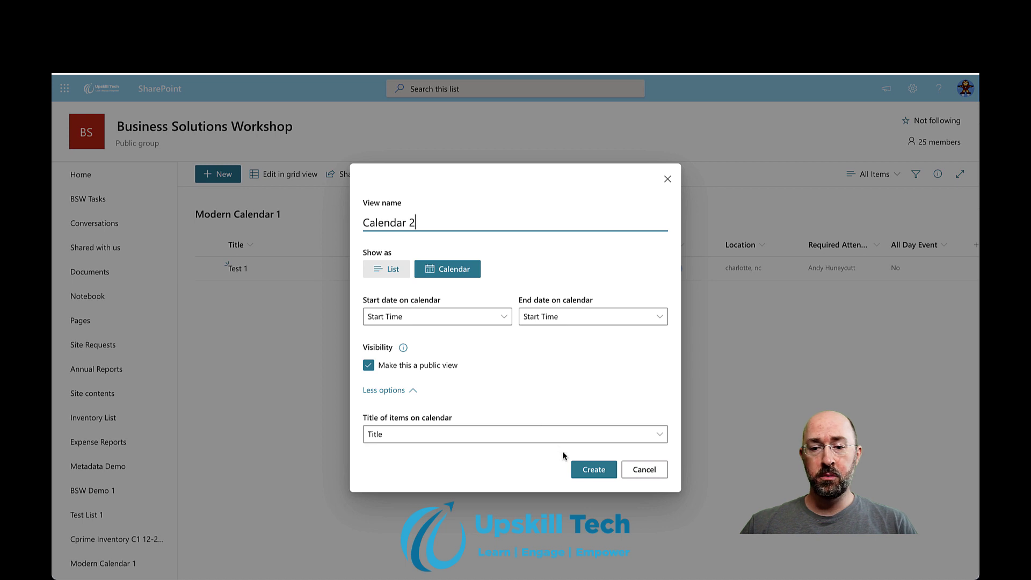
pyautogui.click(589, 472)
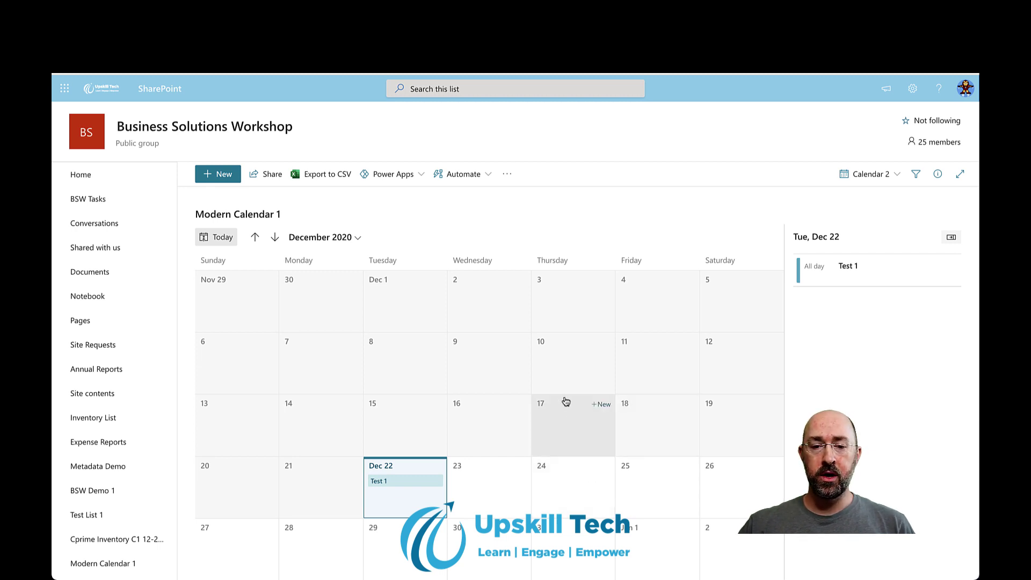
pyautogui.click(384, 483)
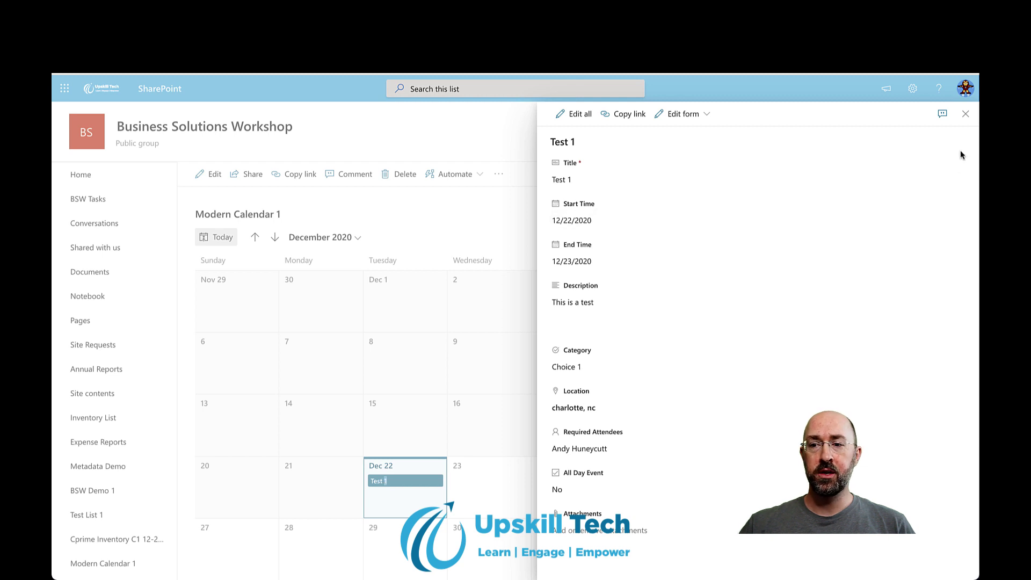
pyautogui.click(966, 114)
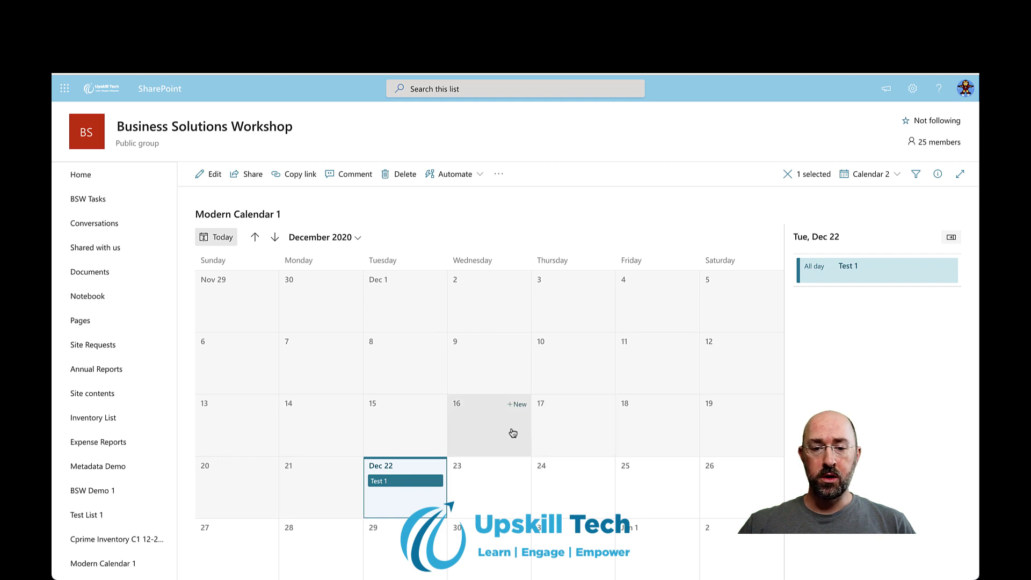
# - Start new item 'Test item 1' from Dec 28 to Dec 30, described 'Testing 1 2 3'
pyautogui.click(518, 469)
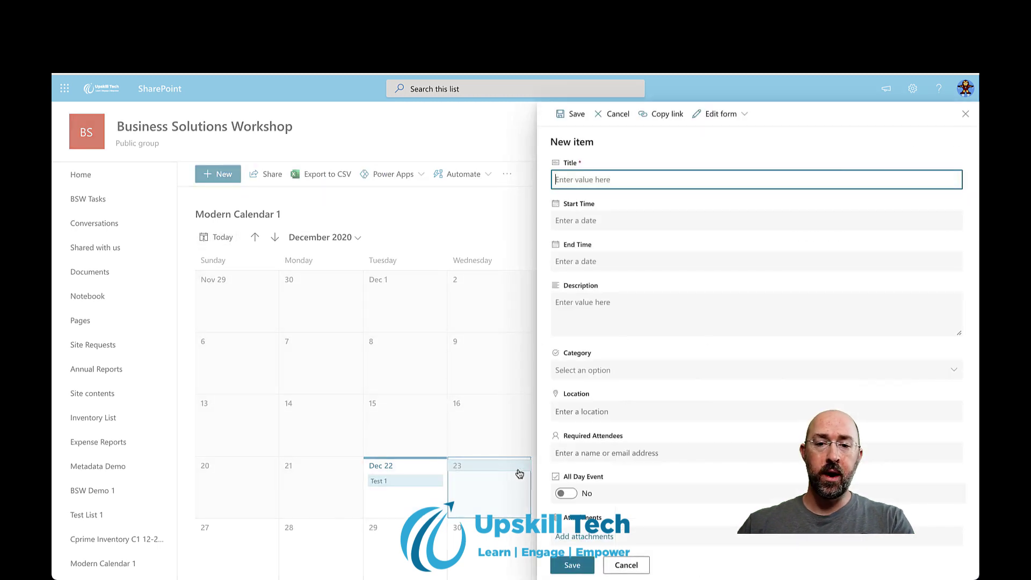
pyautogui.write('Test item 1')
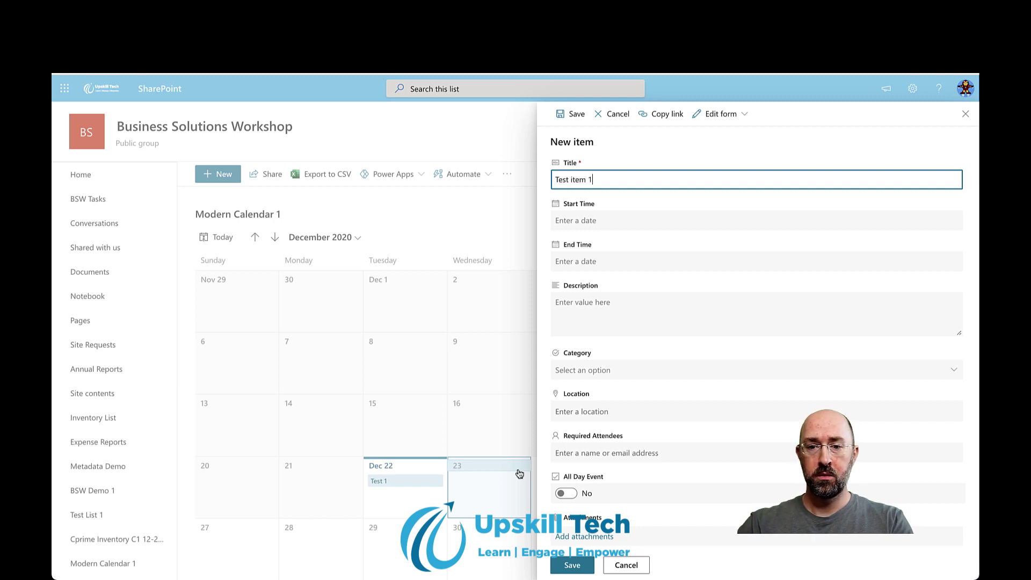
pyautogui.click(627, 219)
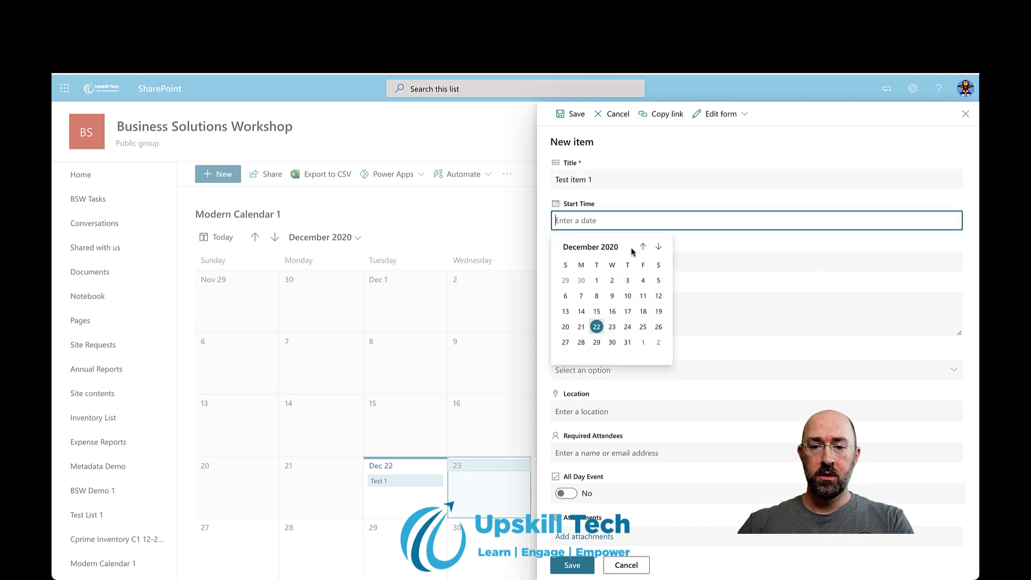
pyautogui.click(581, 342)
pyautogui.click(595, 264)
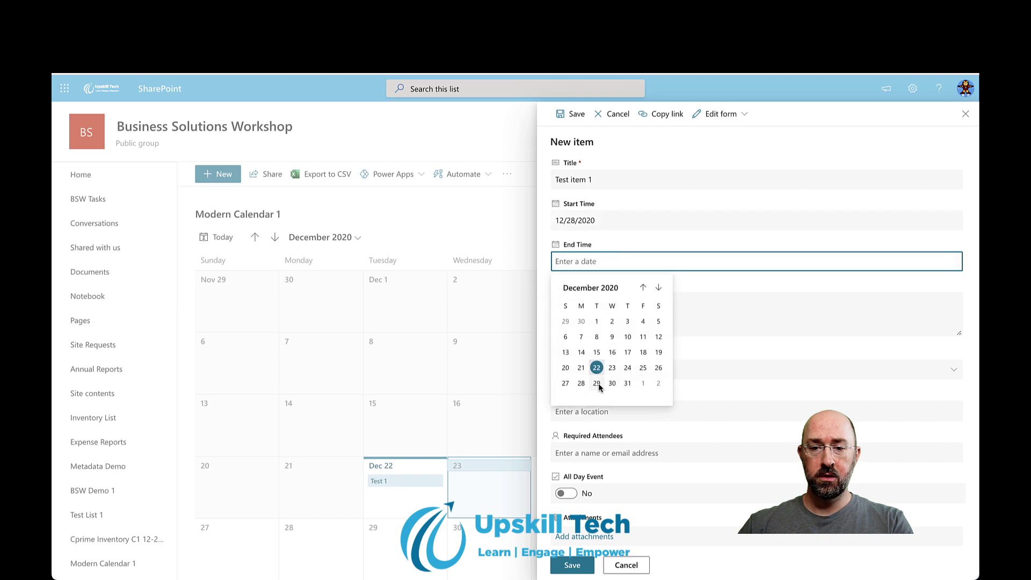
pyautogui.click(612, 383)
pyautogui.click(612, 321)
pyautogui.write('Testing 1 2 3')
# - Give it category Choice 2, location 'Charlotte, nc', a required attendee, and save it
pyautogui.click(600, 371)
pyautogui.click(601, 428)
pyautogui.click(593, 412)
pyautogui.write('Charlo')
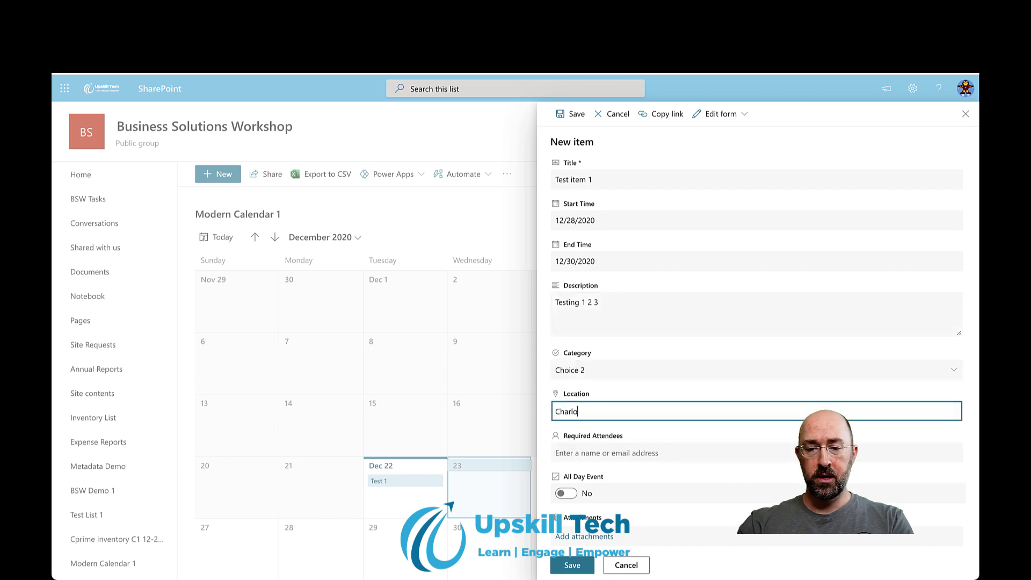
pyautogui.write('tte, nc')
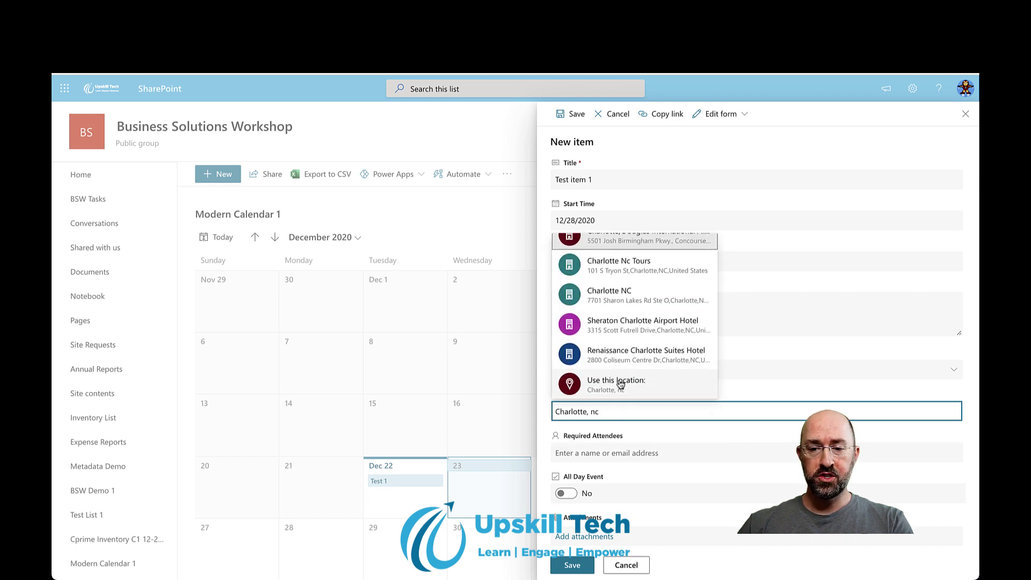
pyautogui.click(617, 384)
pyautogui.click(574, 468)
pyautogui.write('andy')
pyautogui.click(590, 495)
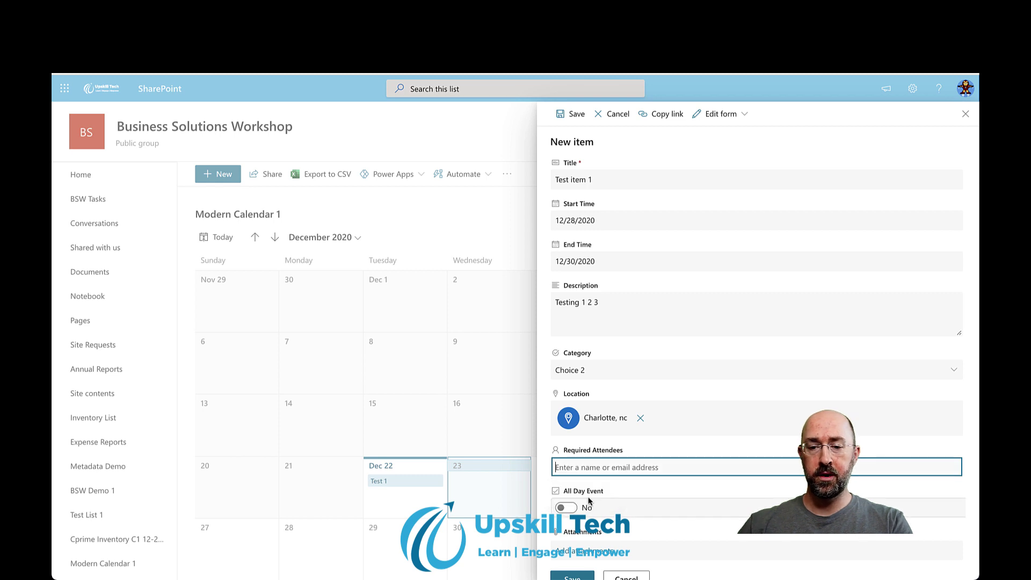
pyautogui.click(564, 559)
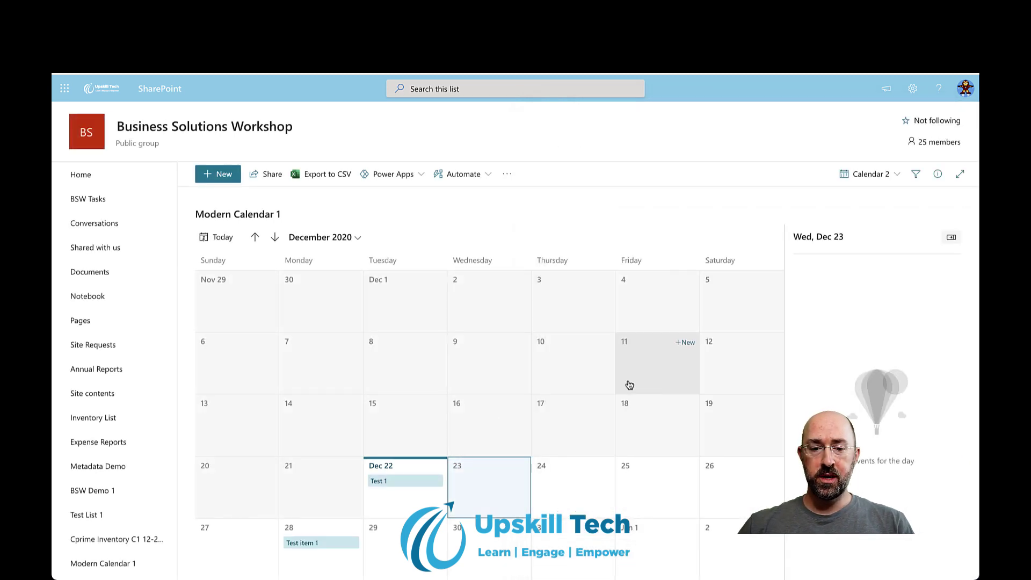
# - Open and close Test item 1's details, then open and close the Calendar 2 filters pane
pyautogui.click(312, 543)
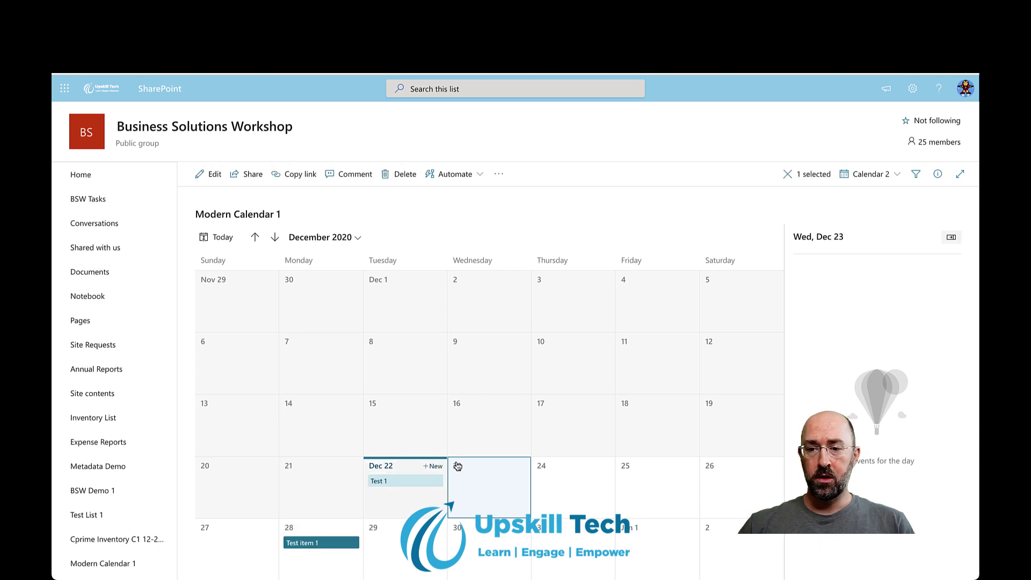
pyautogui.doubleClick(304, 543)
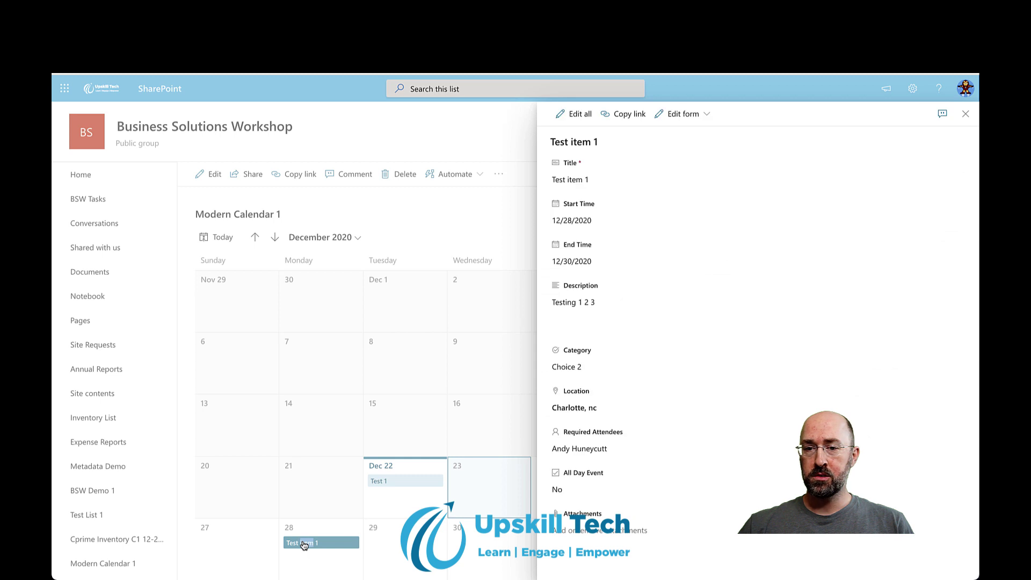
pyautogui.click(965, 116)
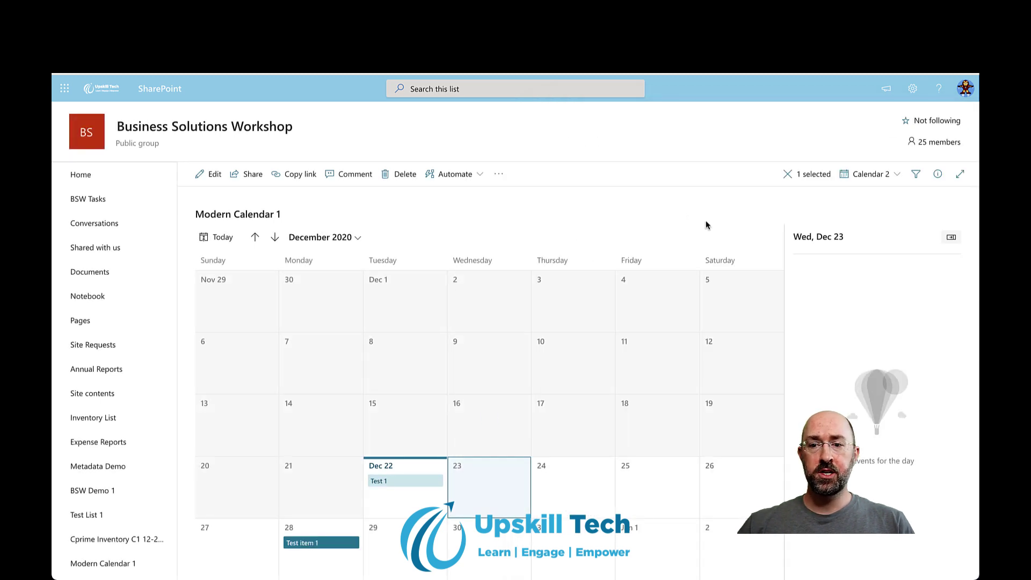
pyautogui.click(915, 173)
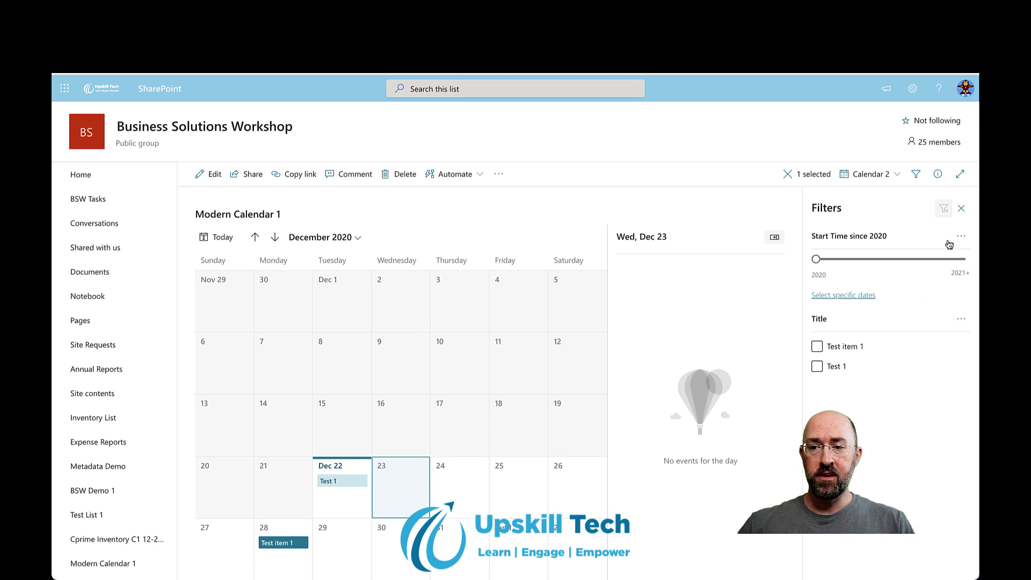
pyautogui.click(961, 209)
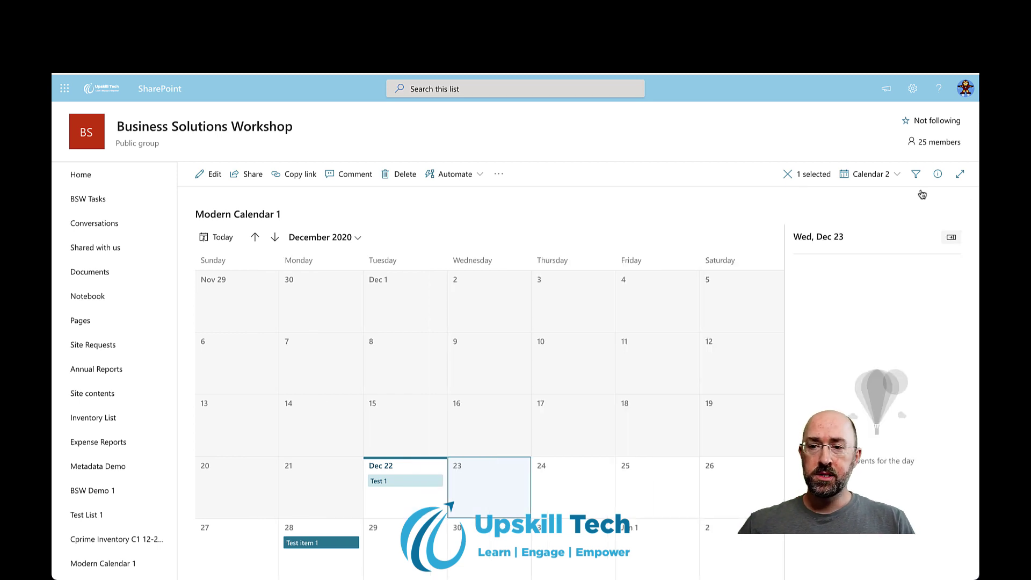
pyautogui.click(913, 89)
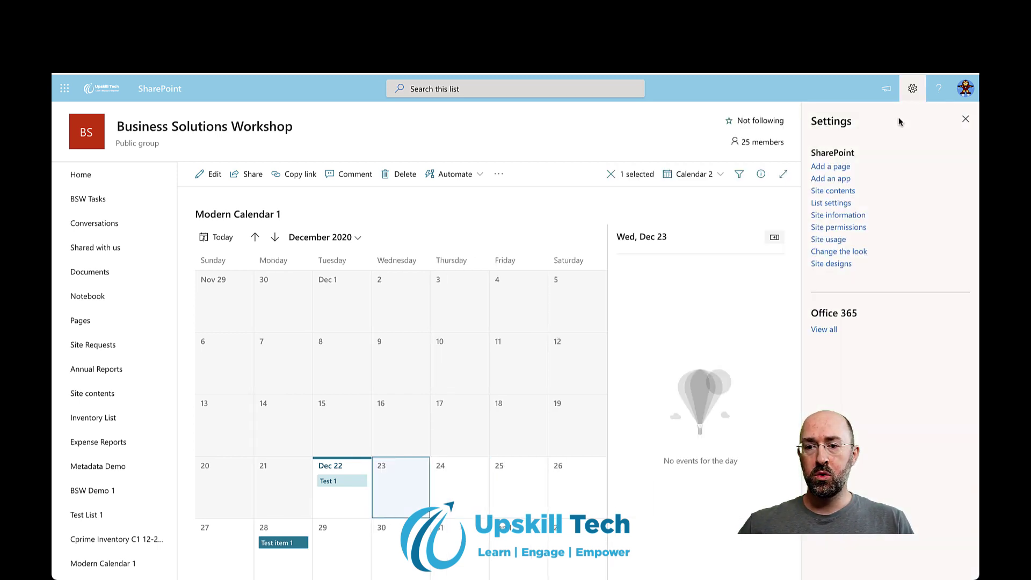
pyautogui.click(845, 204)
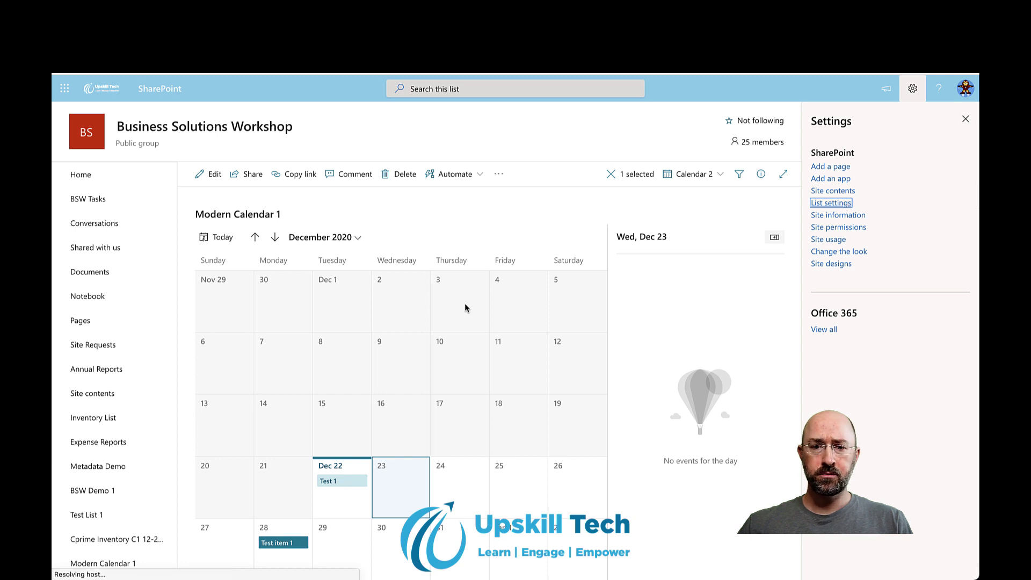
pyautogui.scroll(-4, 465, 304)
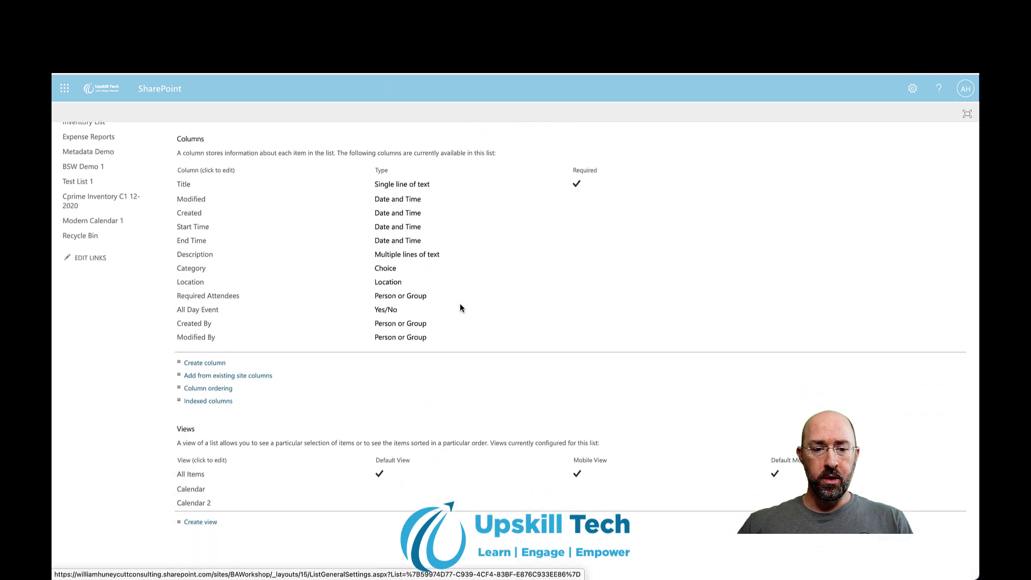
pyautogui.click(197, 504)
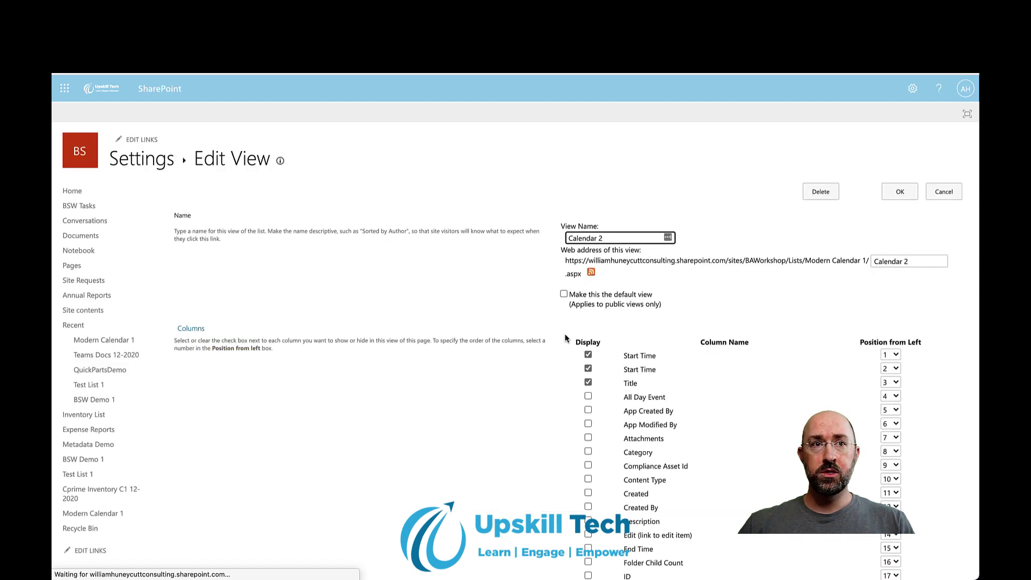
# - Filter the Calendar 2 view to items whose Category equals 1 and try saving
pyautogui.scroll(-2, 564, 339)
pyautogui.scroll(-15, 565, 338)
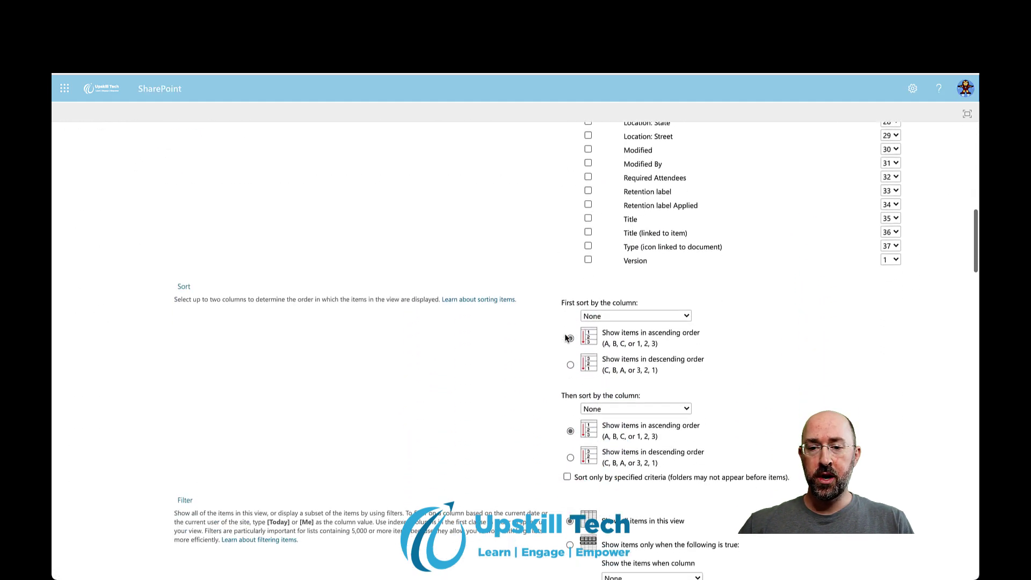
pyautogui.click(623, 348)
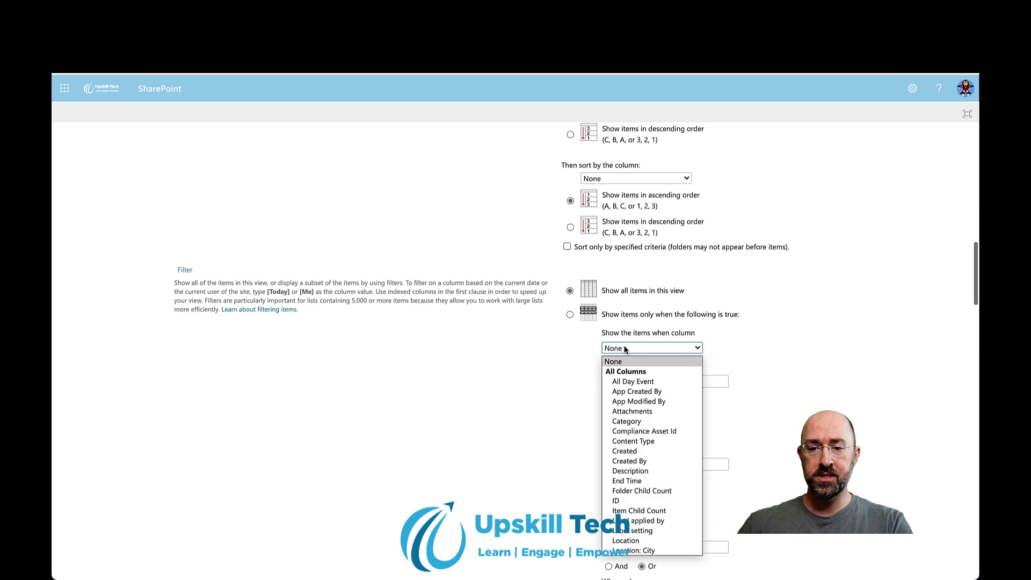
pyautogui.click(635, 420)
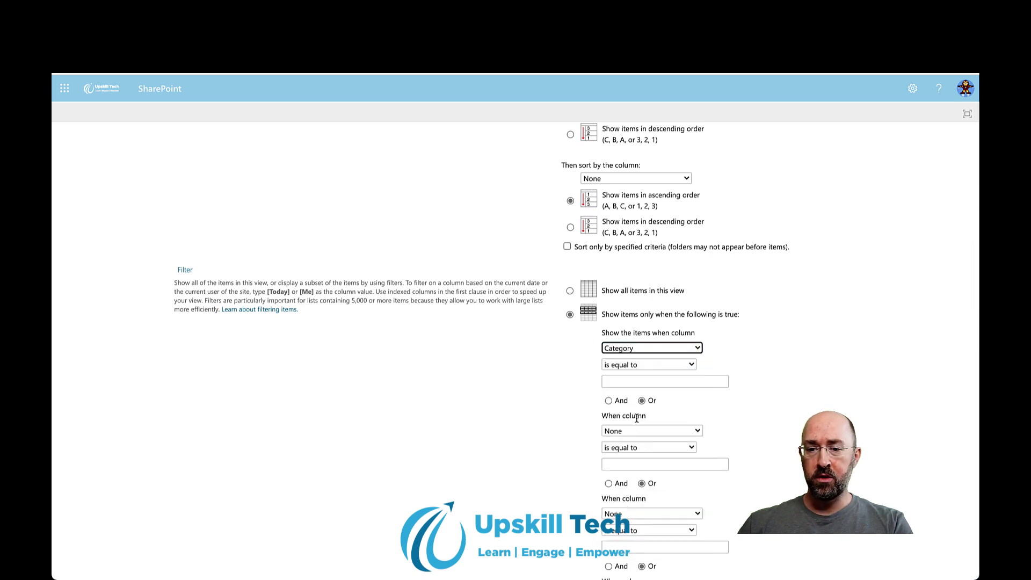
pyautogui.click(625, 382)
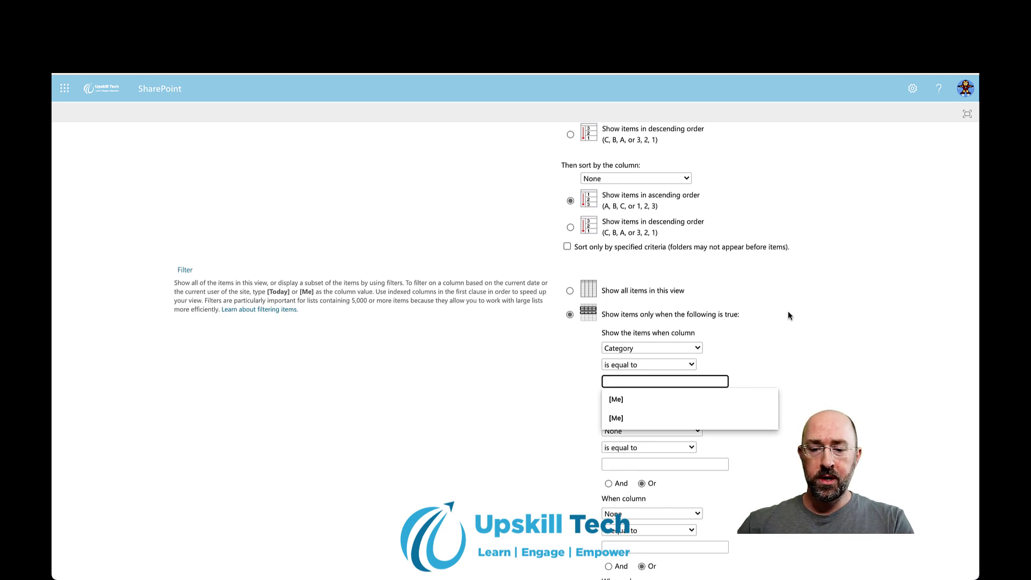
pyautogui.write('1')
pyautogui.click(816, 329)
pyautogui.scroll(-5, 868, 327)
pyautogui.scroll(-15, 856, 370)
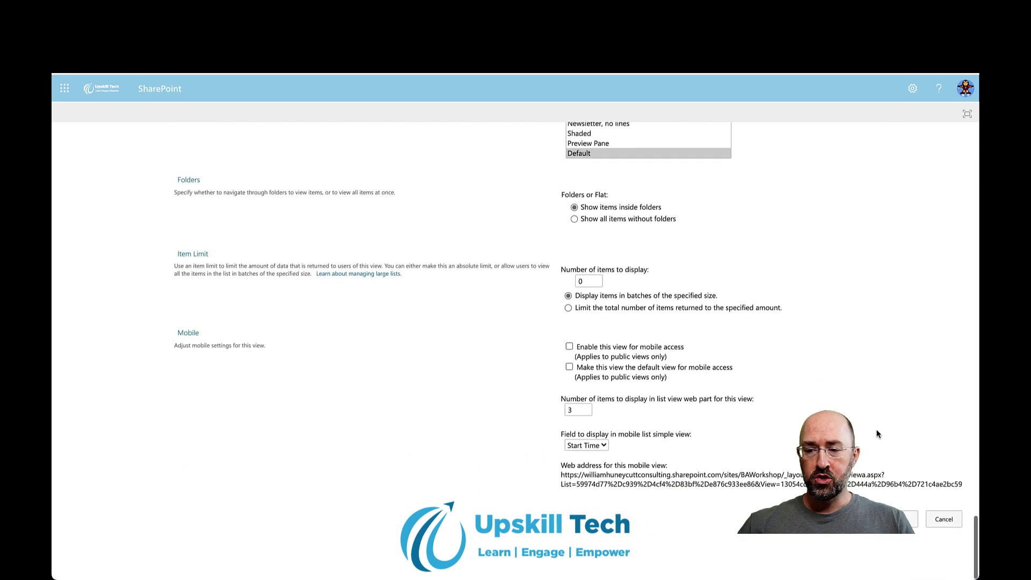
pyautogui.click(908, 519)
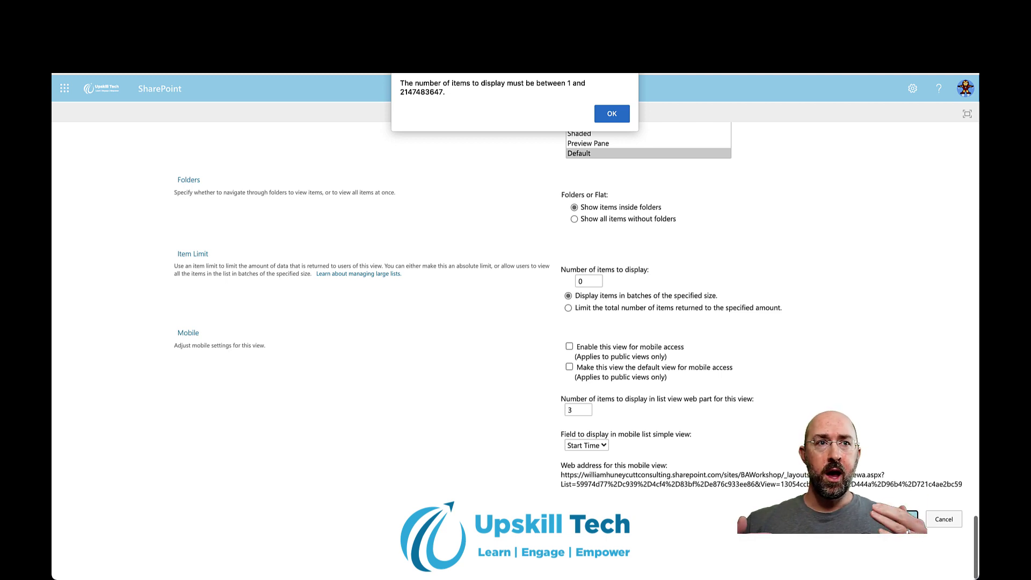
# - Dismiss the item-limit warning, review the filter operator choices, and cancel the view edits
pyautogui.click(612, 113)
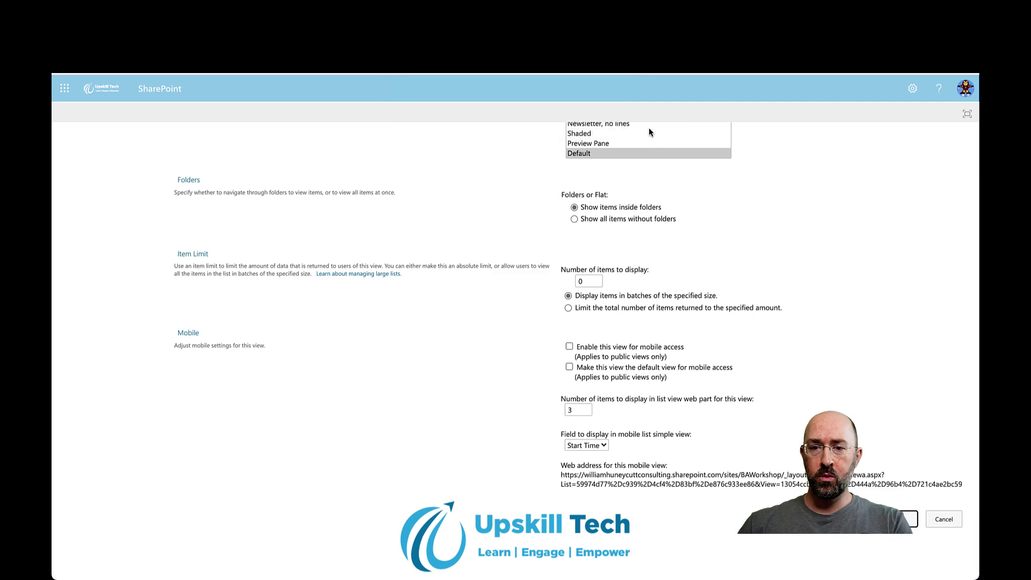
pyautogui.scroll(7, 794, 209)
pyautogui.scroll(10, 795, 208)
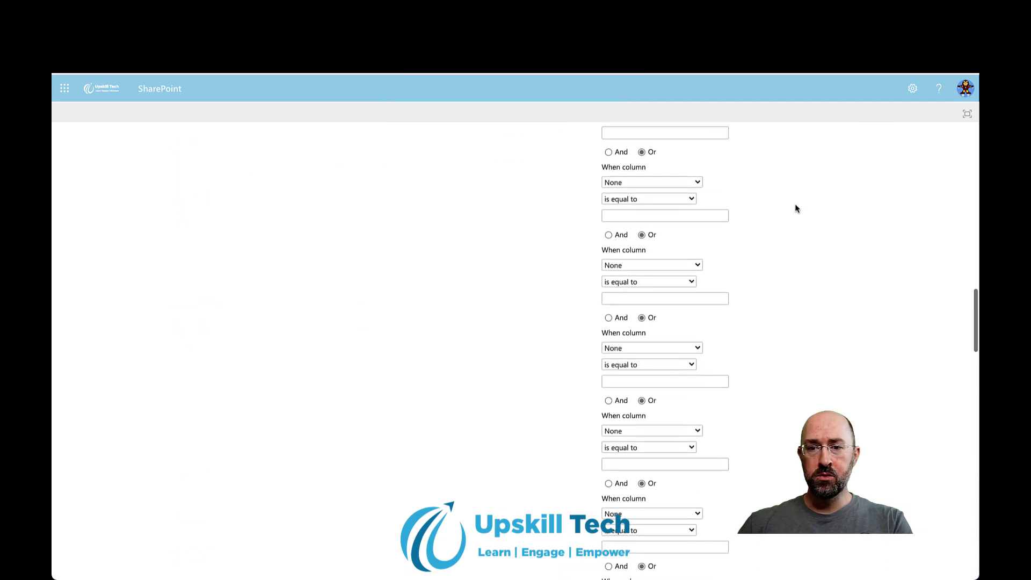
pyautogui.scroll(2, 795, 208)
pyautogui.click(691, 246)
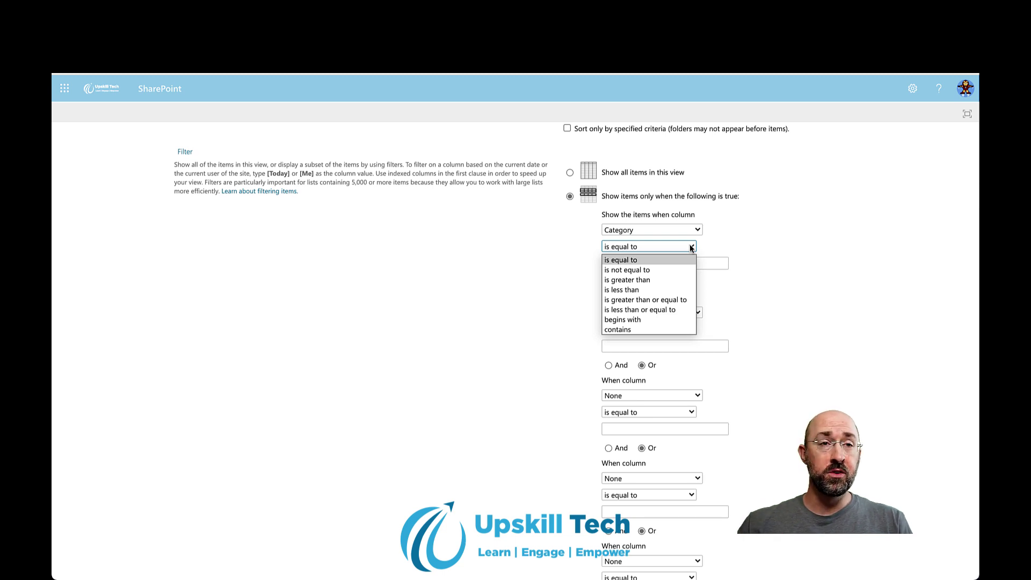
pyautogui.click(756, 215)
pyautogui.scroll(15, 756, 216)
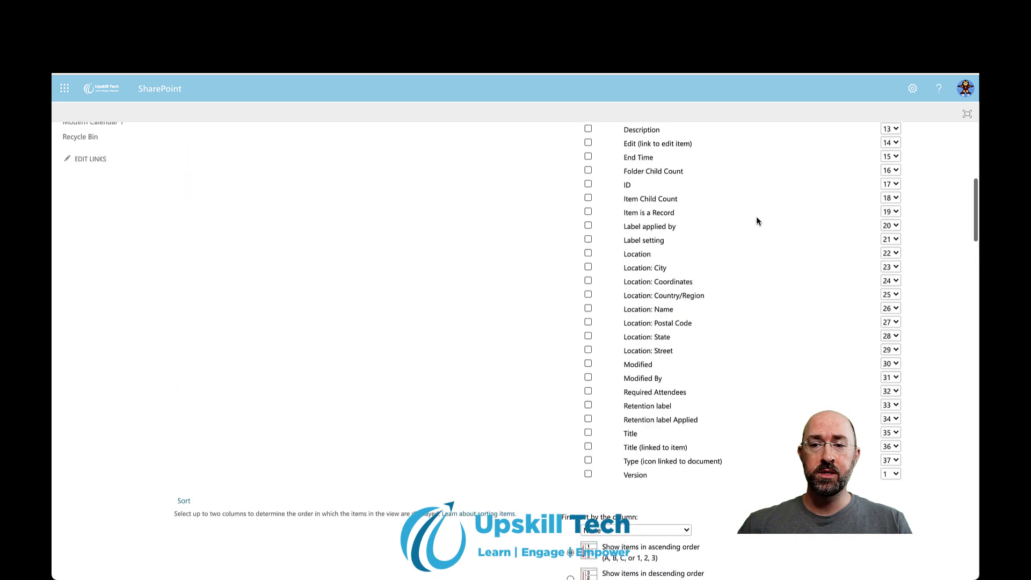
pyautogui.click(944, 192)
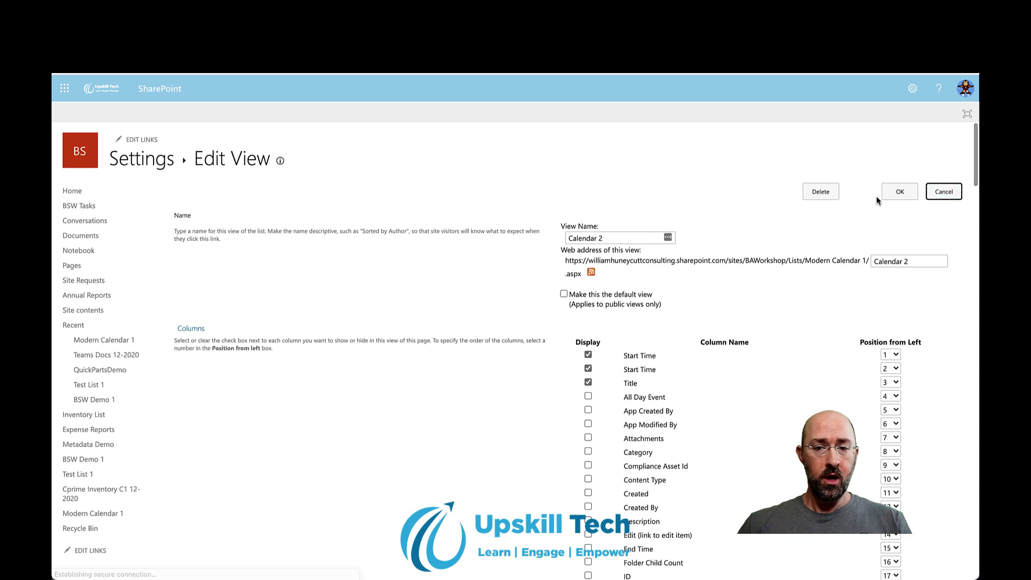
# - Return to the Modern Calendar 1 list and switch it to the Calendar 2 view
pyautogui.scroll(-5, 513, 265)
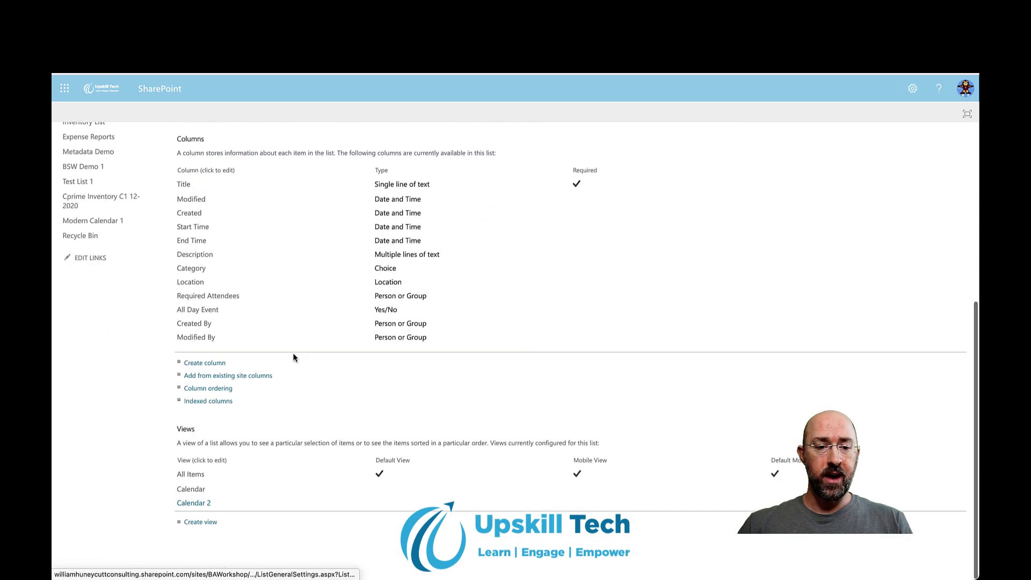
pyautogui.scroll(5, 196, 185)
pyautogui.click(186, 159)
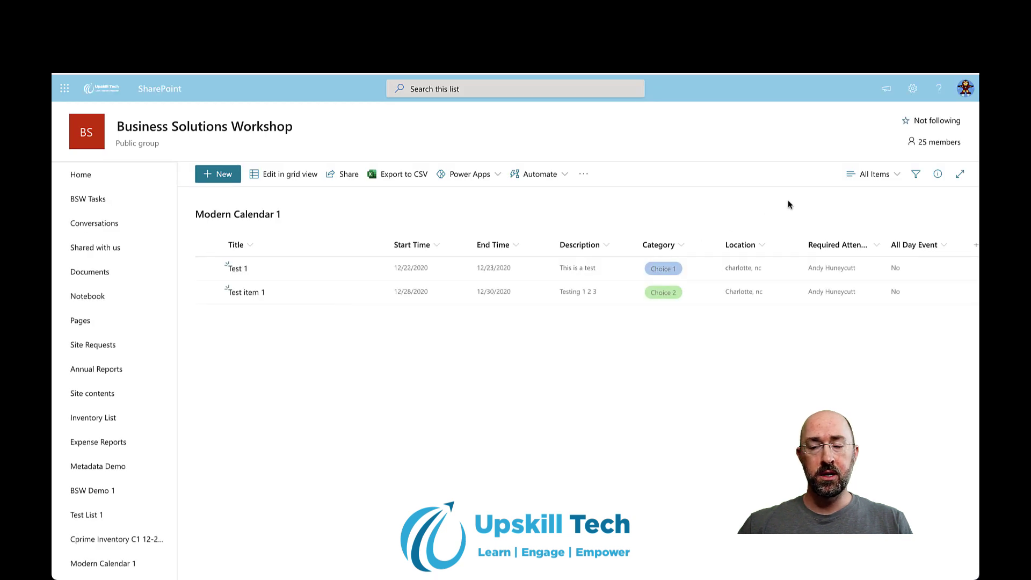
pyautogui.click(873, 177)
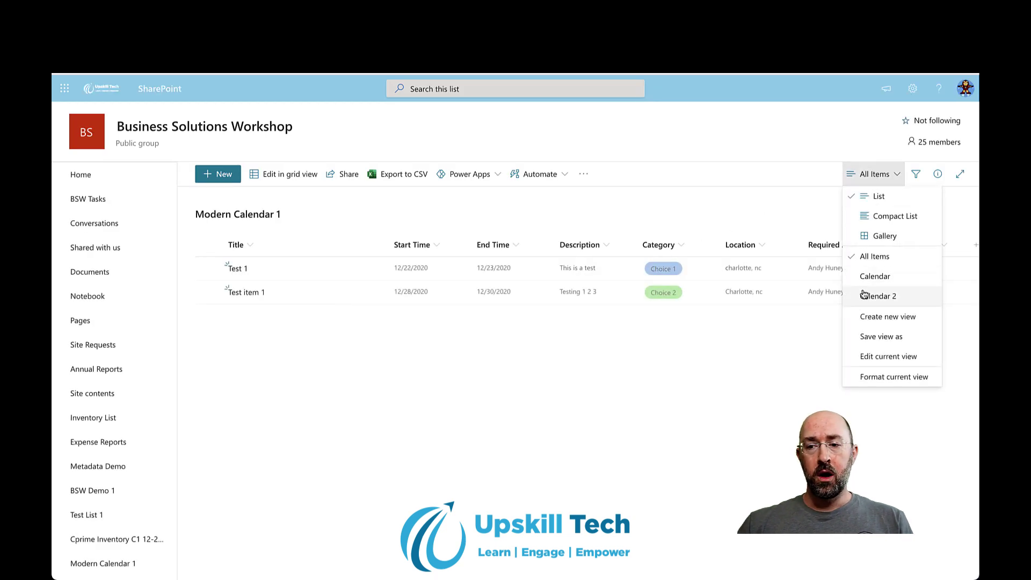
pyautogui.click(879, 295)
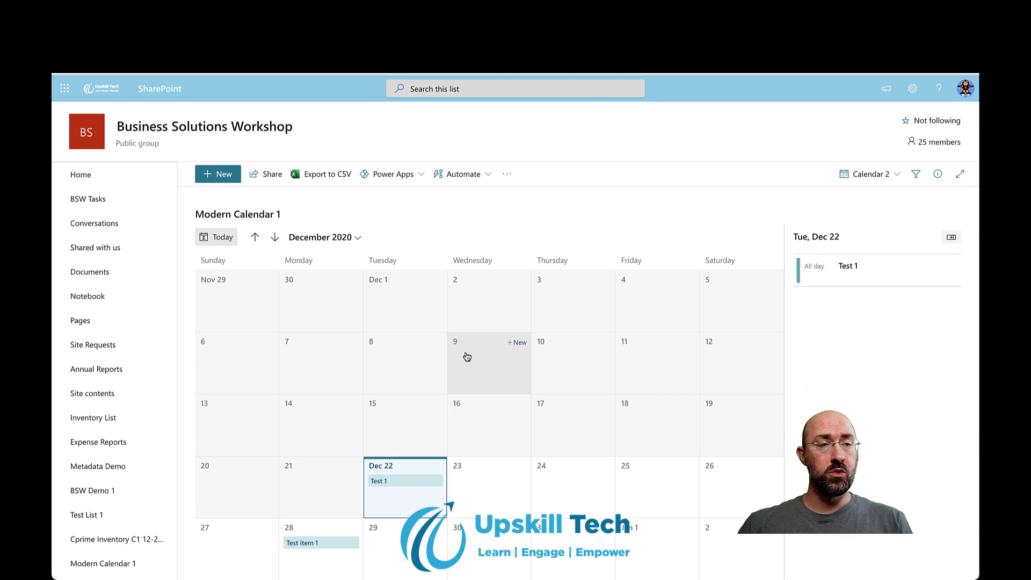
# - Make Calendar 2 the default view, reload the list, and check the month picker
pyautogui.click(876, 177)
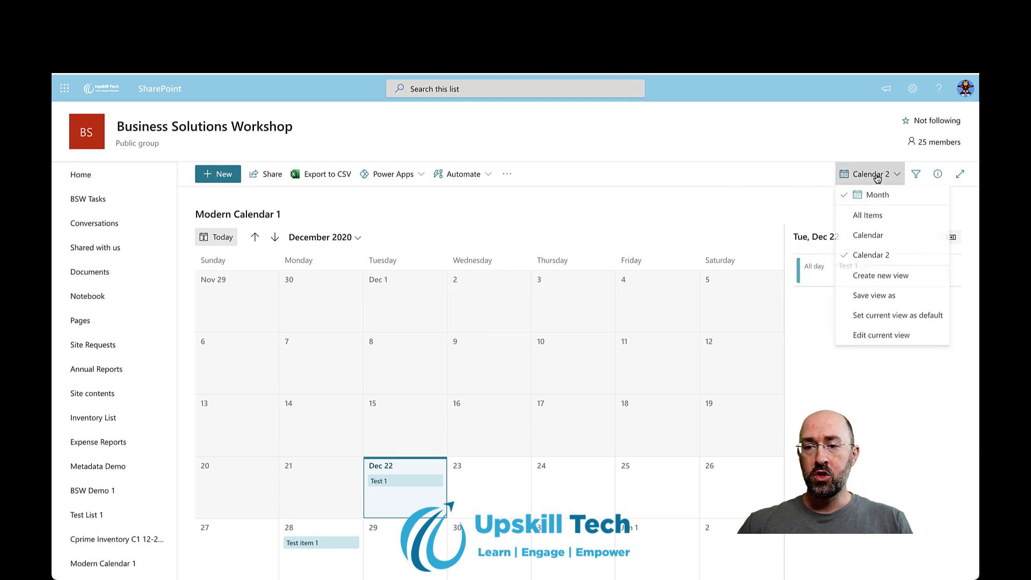
pyautogui.click(881, 317)
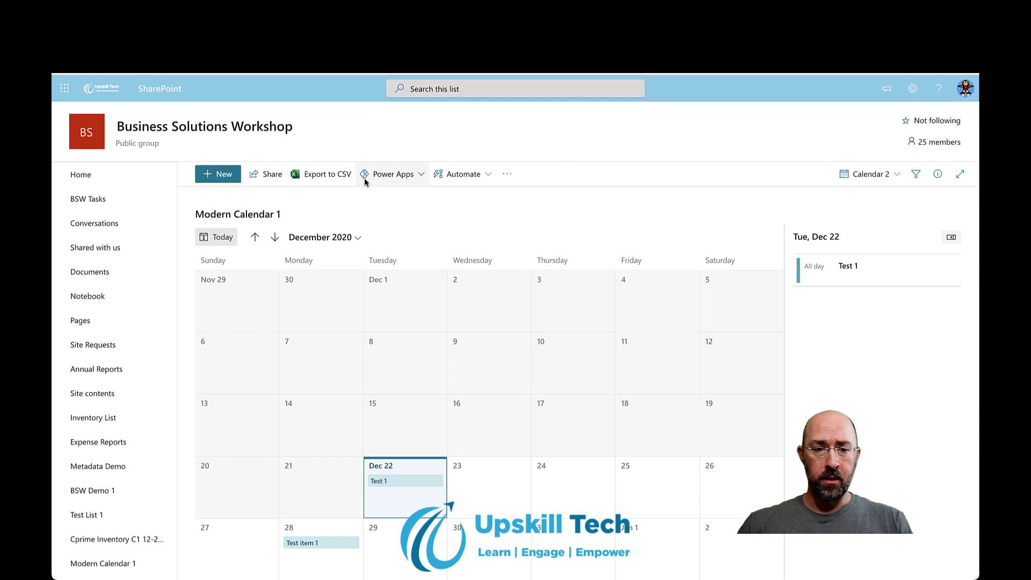
pyautogui.click(111, 564)
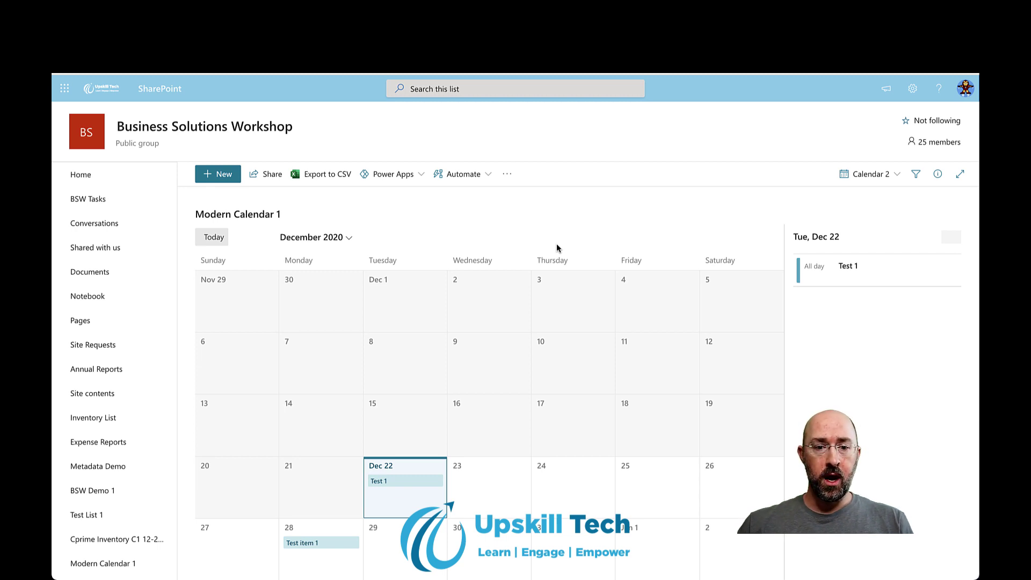
pyautogui.click(349, 237)
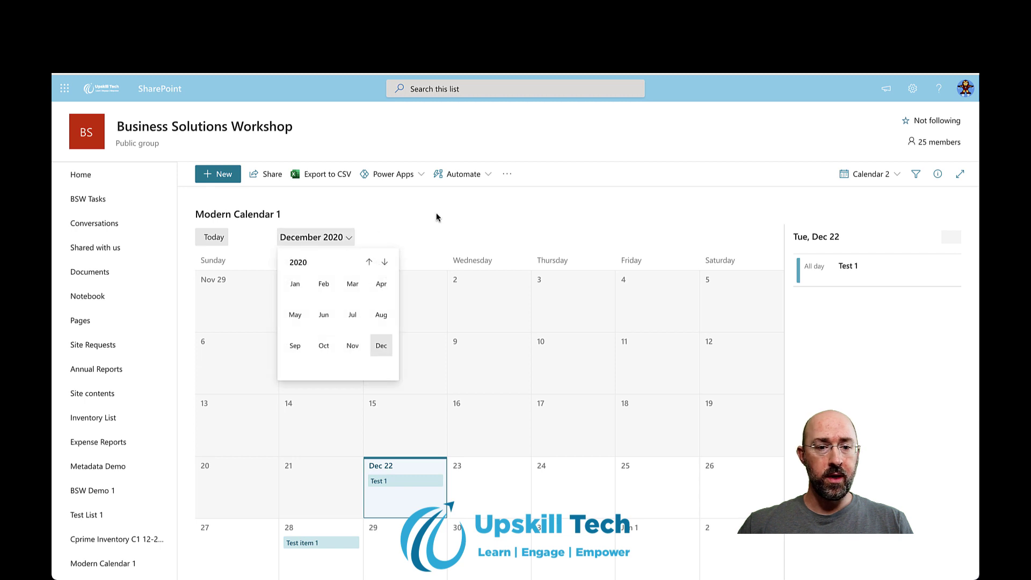
pyautogui.click(479, 215)
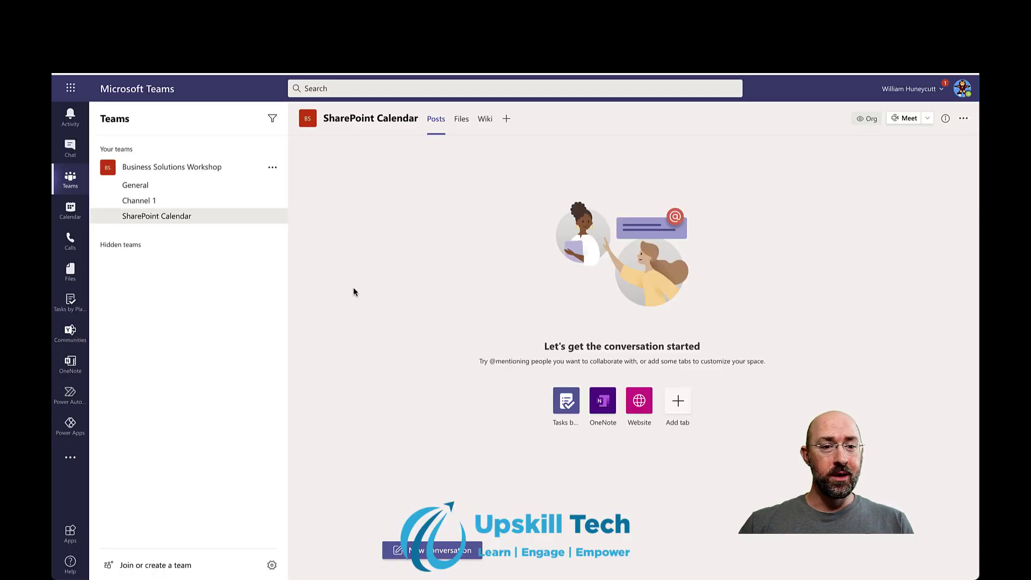
# - Add a SharePoint tab showing Modern Calendar 1, without posting to the channel, and save it
pyautogui.click(506, 119)
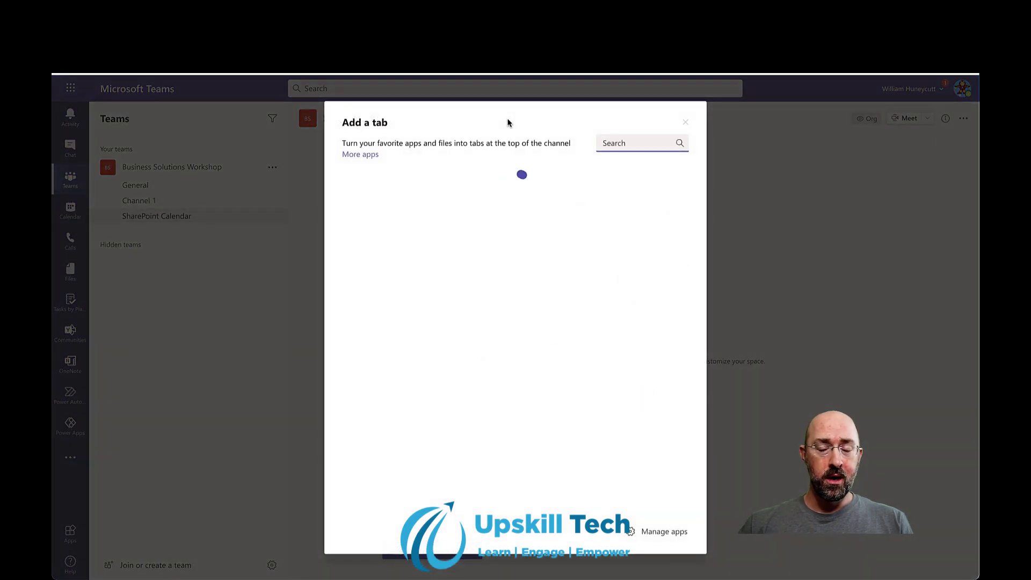
pyautogui.click(413, 224)
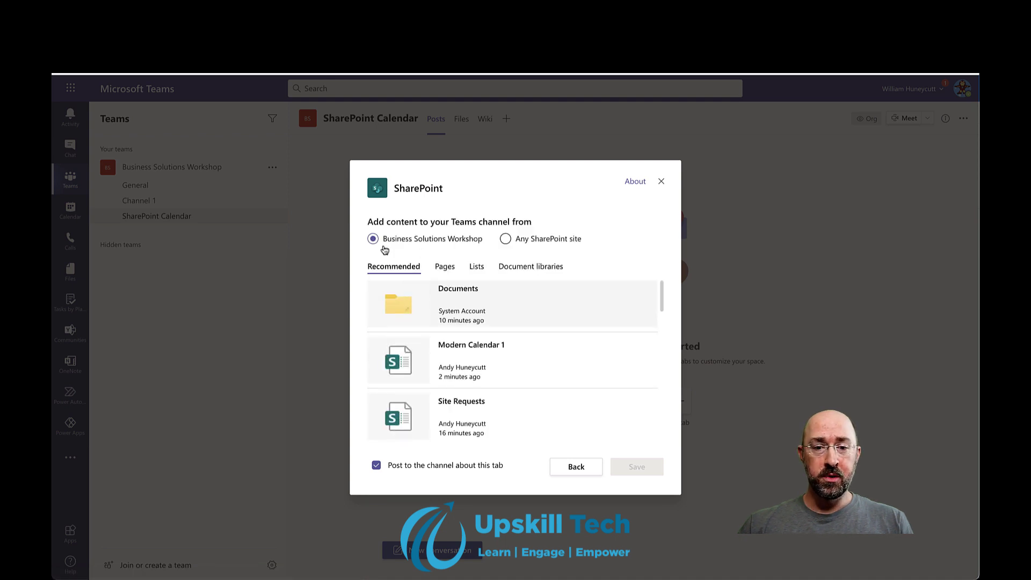
pyautogui.click(406, 360)
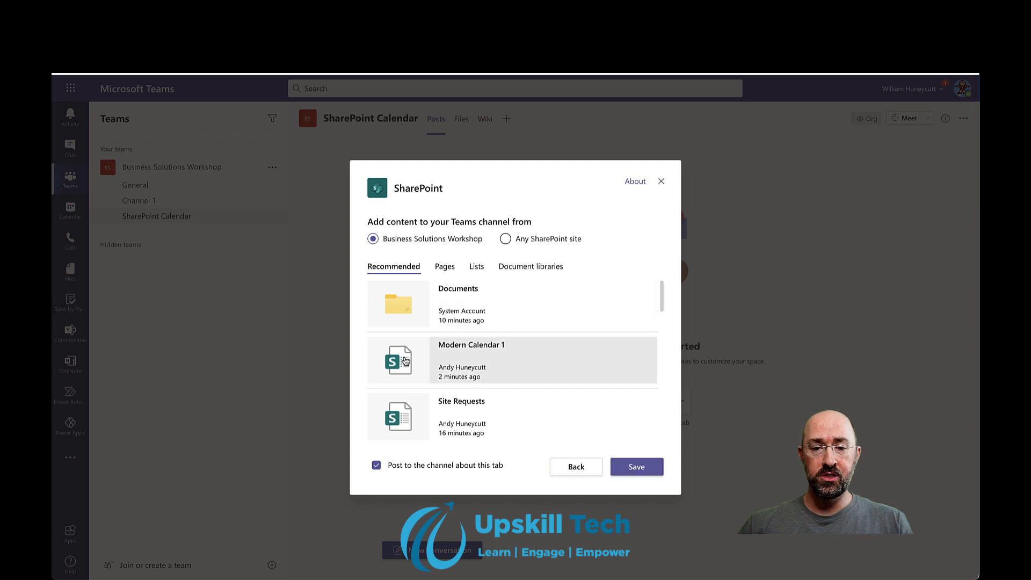
pyautogui.click(376, 465)
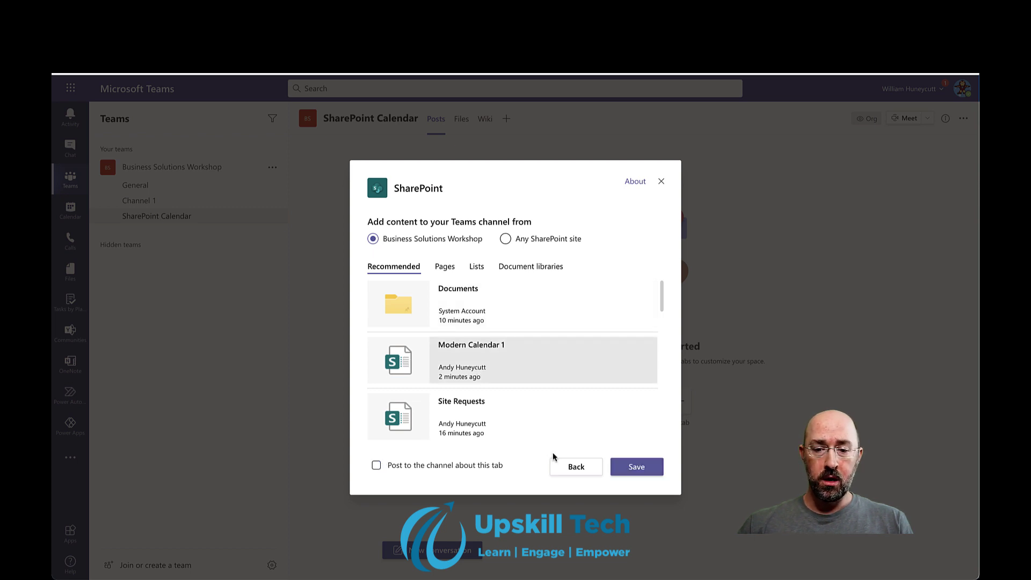
pyautogui.click(622, 467)
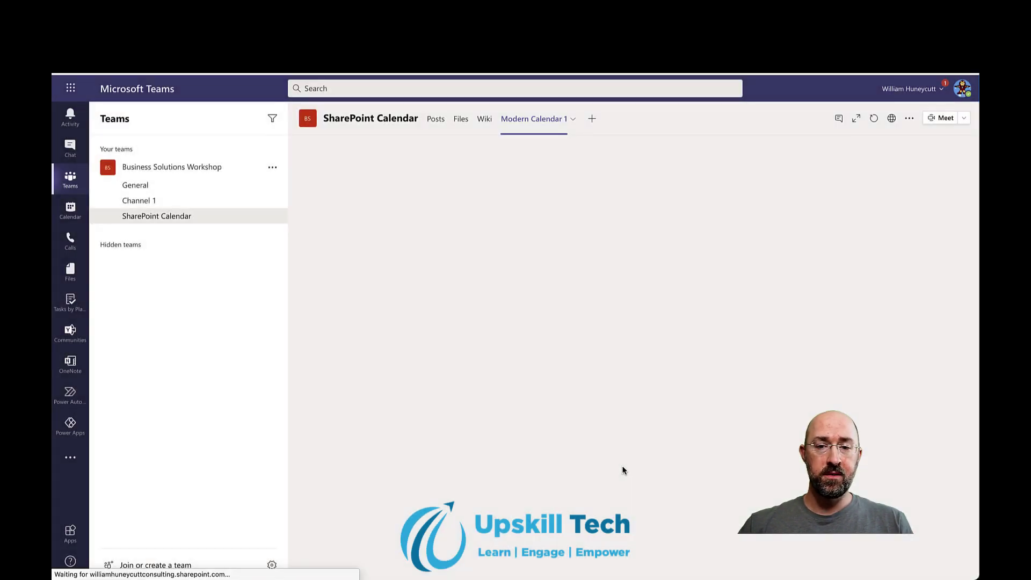